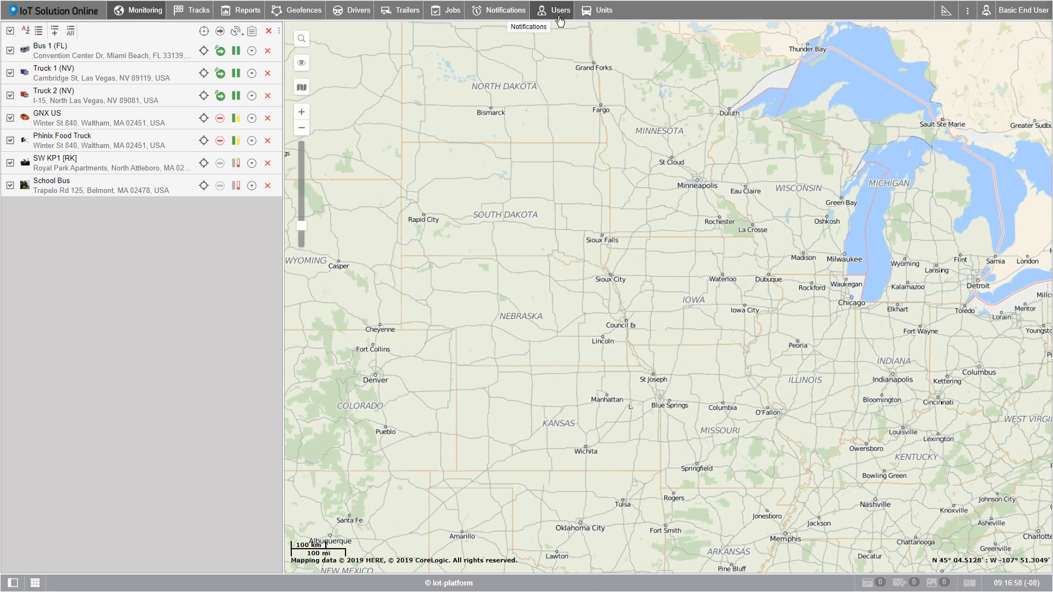
- Switch to the Users list showing Dispatcher-1 and Dispatcher-2
left_click(559, 21)
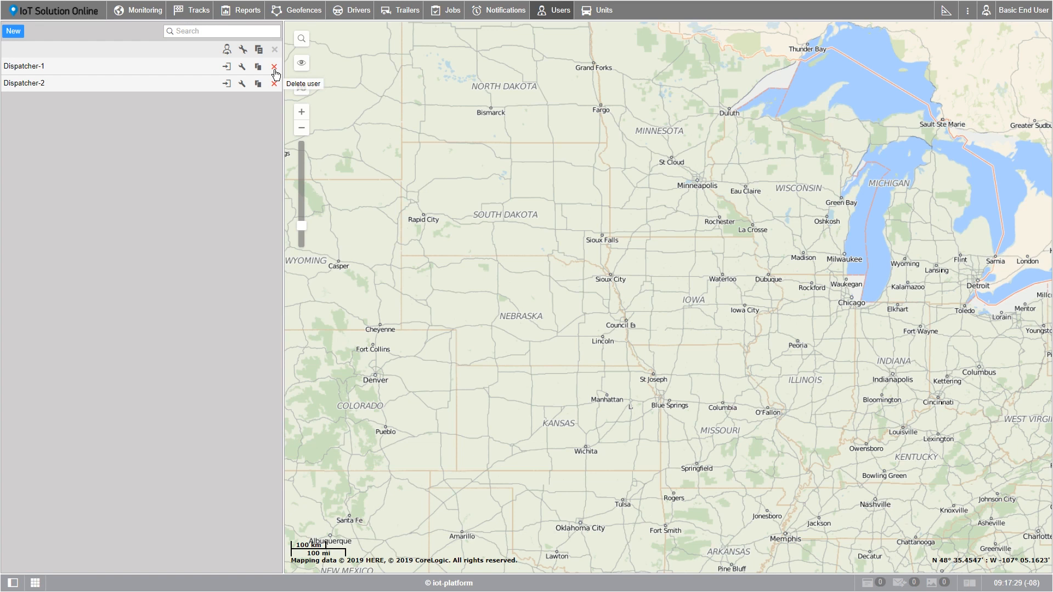
- Start a new user named with the user's e-mail address and enter the account password twice
left_click(15, 38)
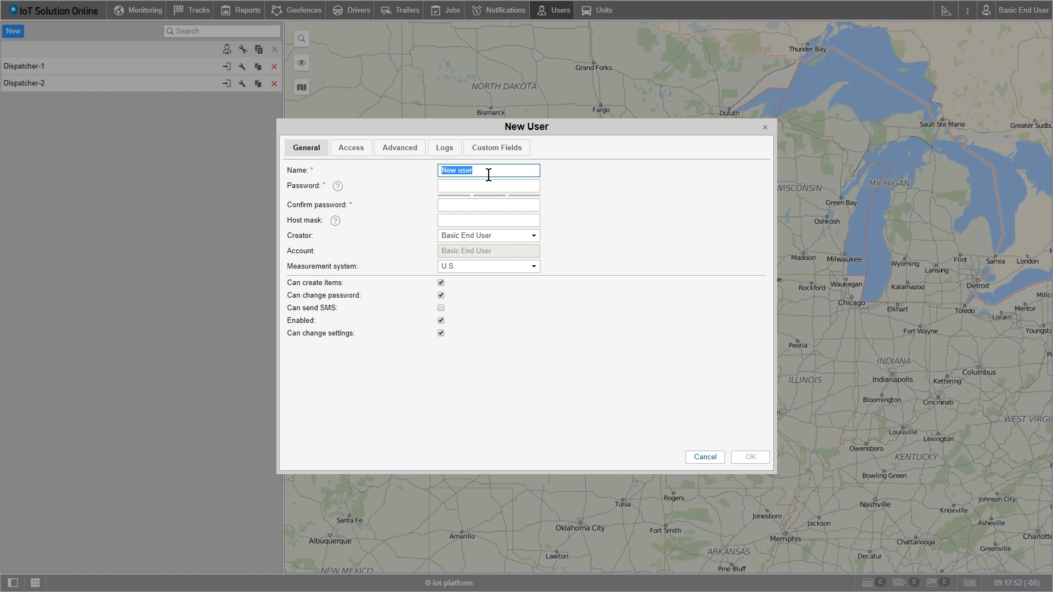
type("basic@user.com")
key("Tab")
left_click(486, 183)
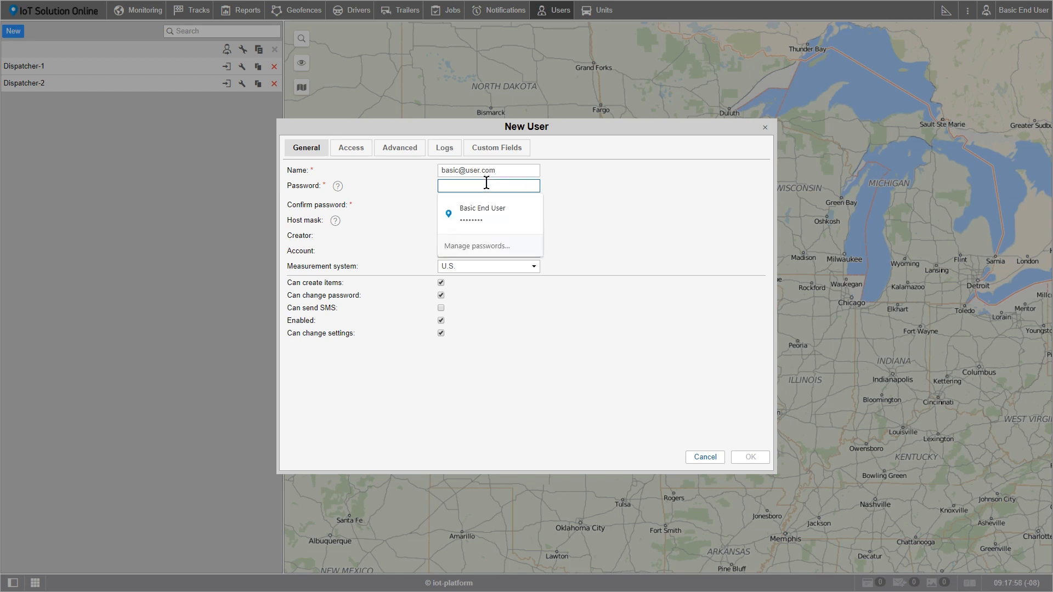
key("ctrl+v")
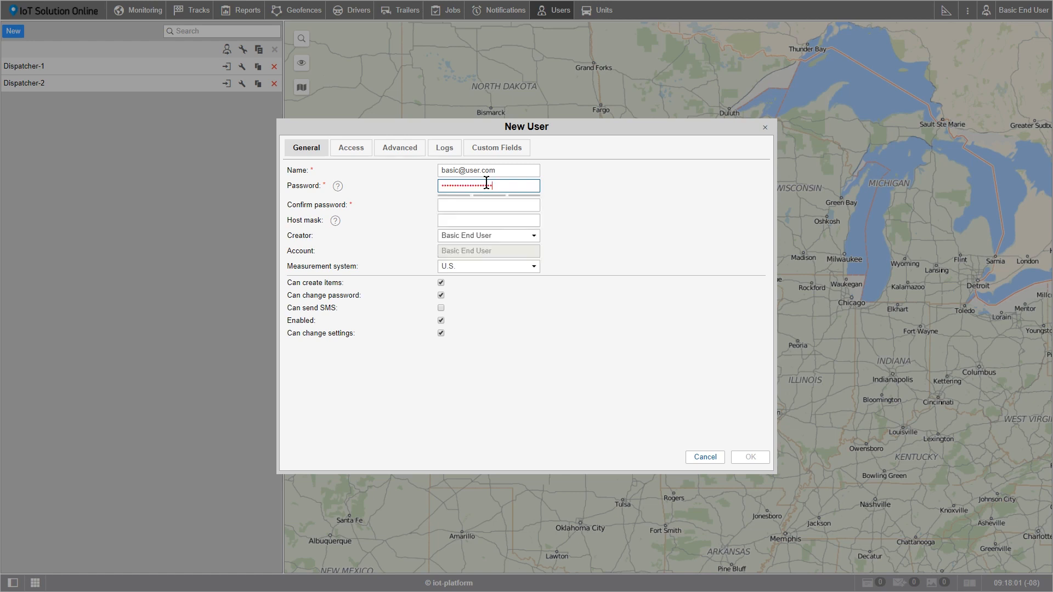
key("Tab")
left_click(488, 205)
key("ctrl+v")
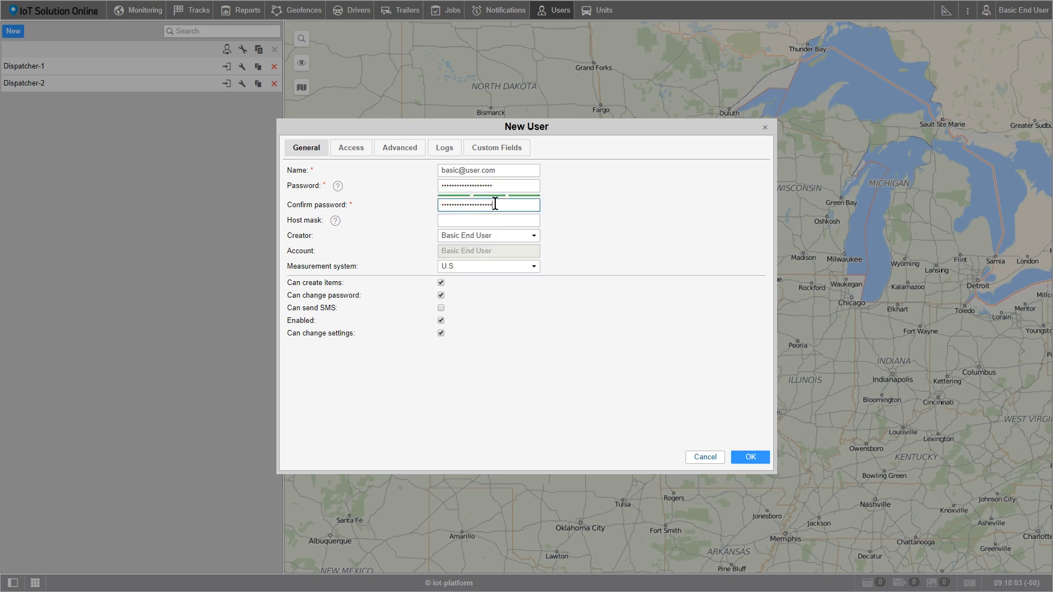
left_click(430, 200)
- Set the new user's creator to Dispatcher-2 and keep the U.S. measurement system
mouse_move(338, 187)
mouse_move(335, 222)
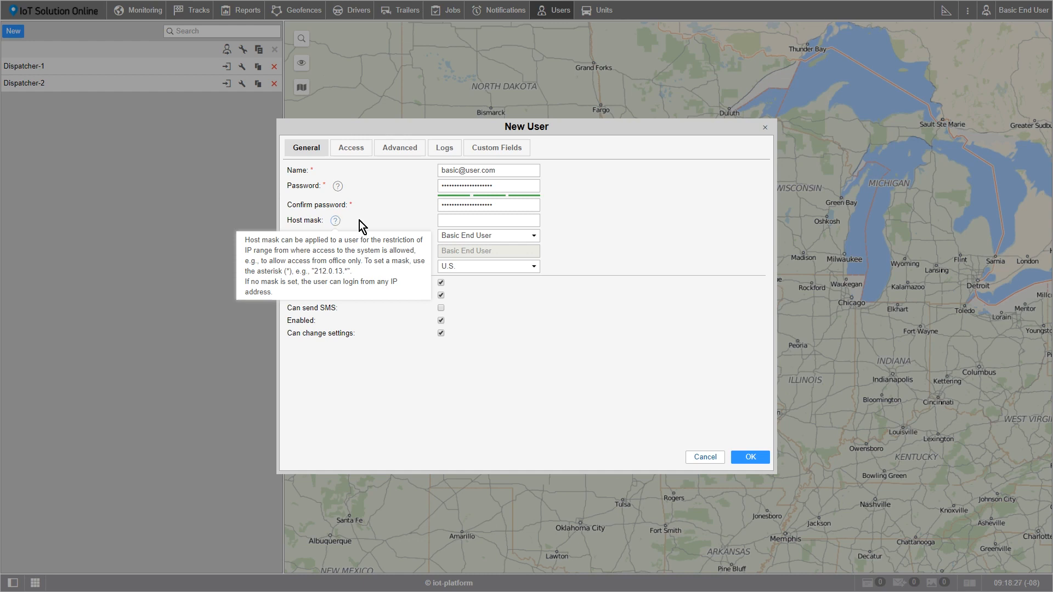
left_click(536, 237)
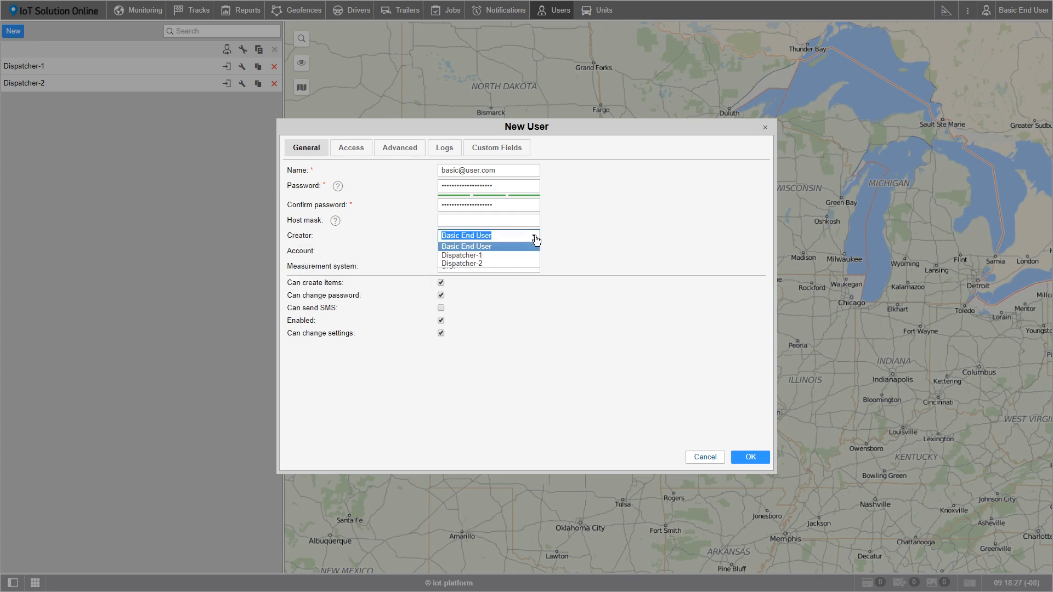
left_click(490, 264)
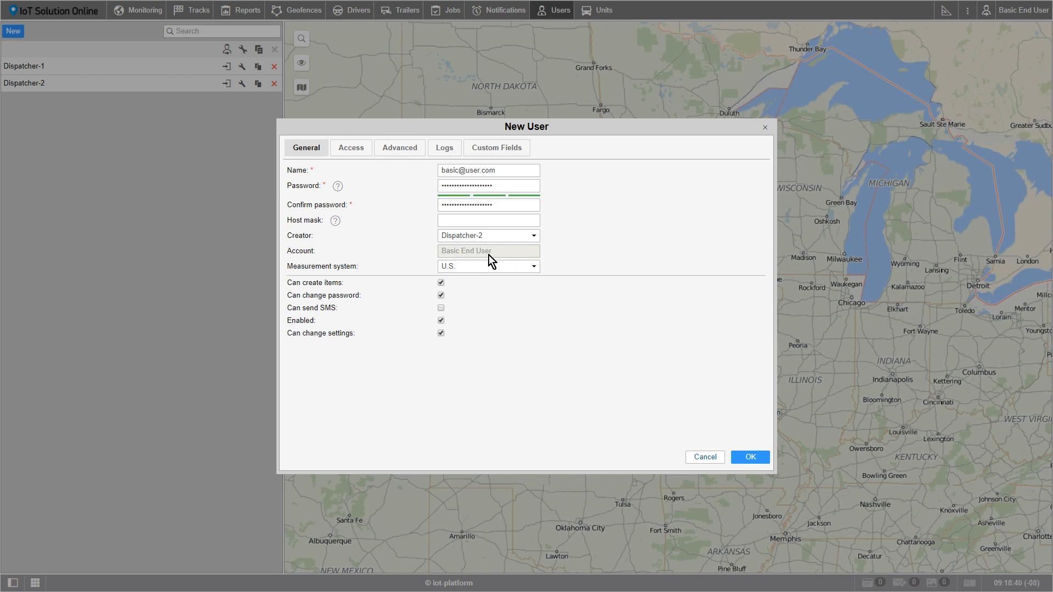
left_click(533, 267)
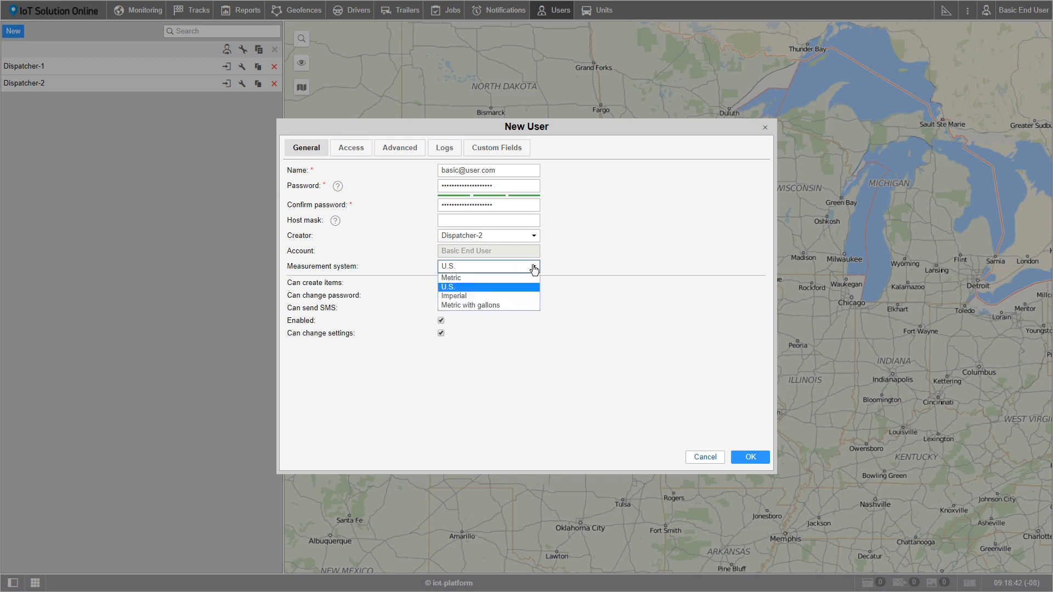
left_click(513, 285)
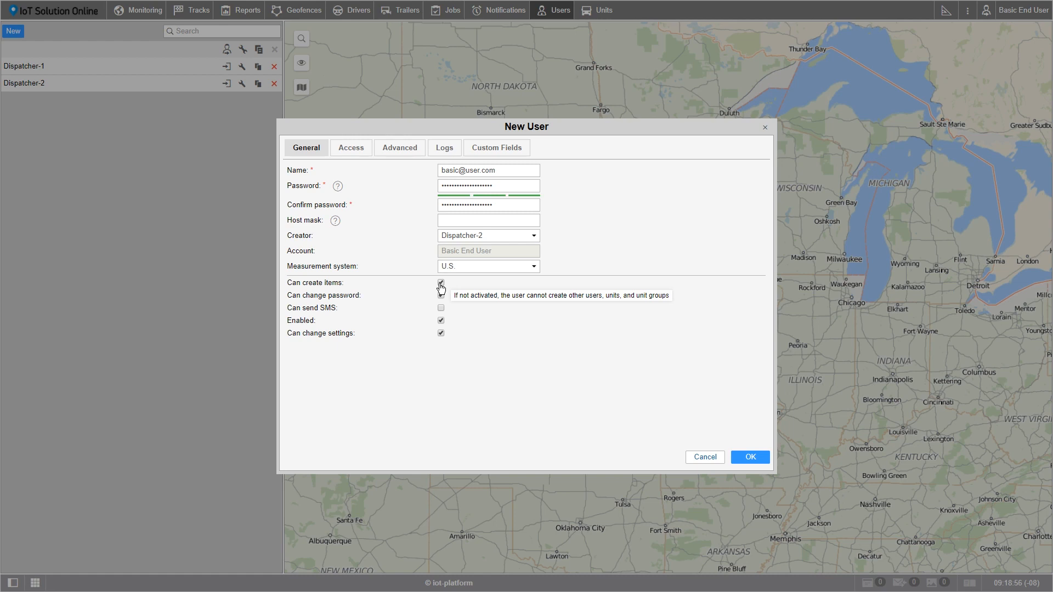
- Make sure the account is Enabled and bring up the new user's Access rights page
left_click(441, 321)
left_click(344, 150)
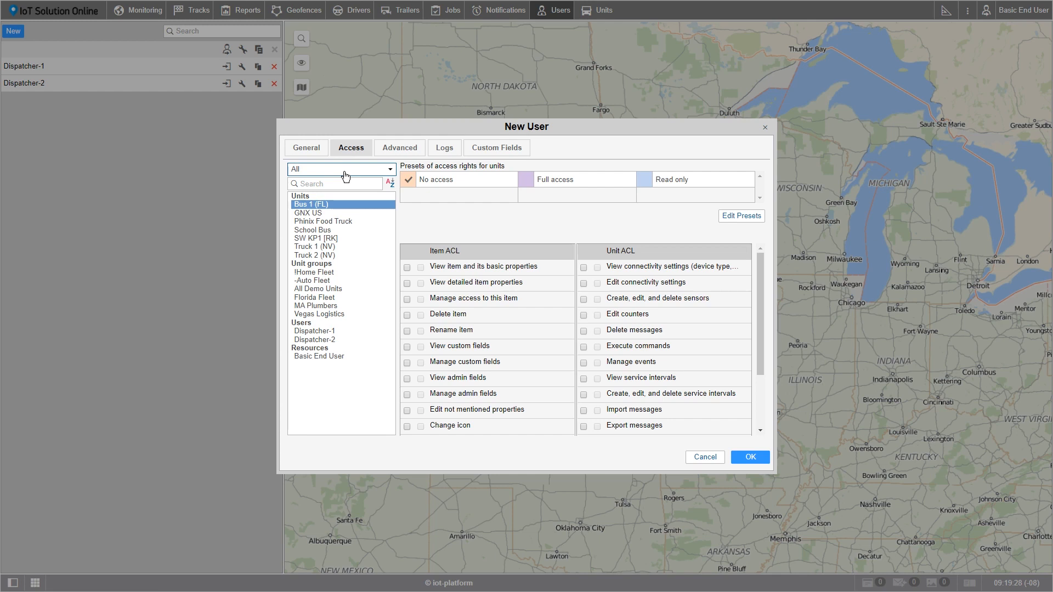
- Grant full access to all seven units, Bus 1 (FL) to Truck 2 (NV), and the Basic End User resource
left_click(329, 256, "shift")
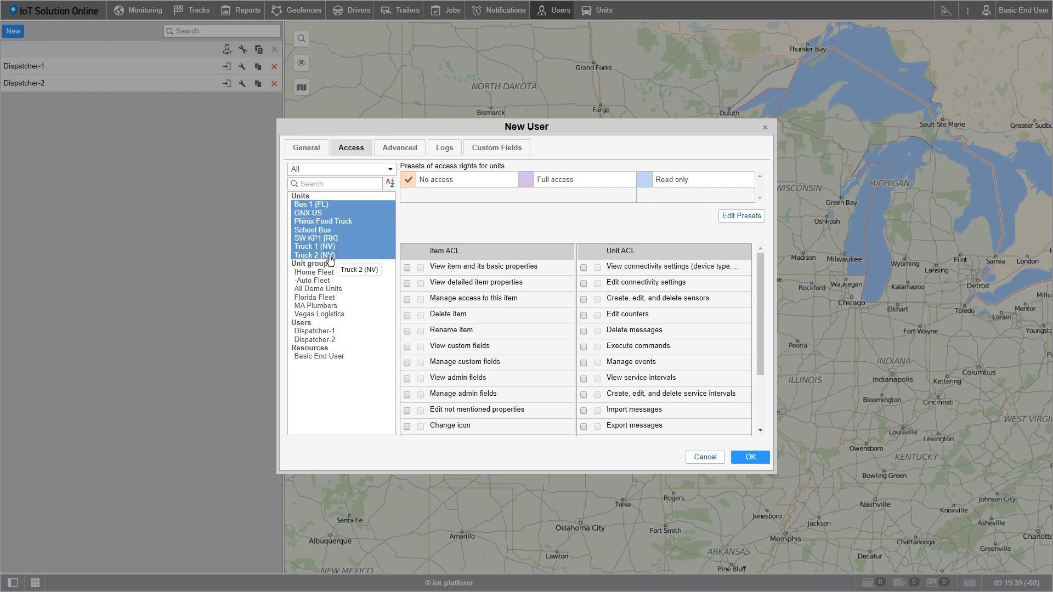
left_click(528, 184)
left_click(323, 357)
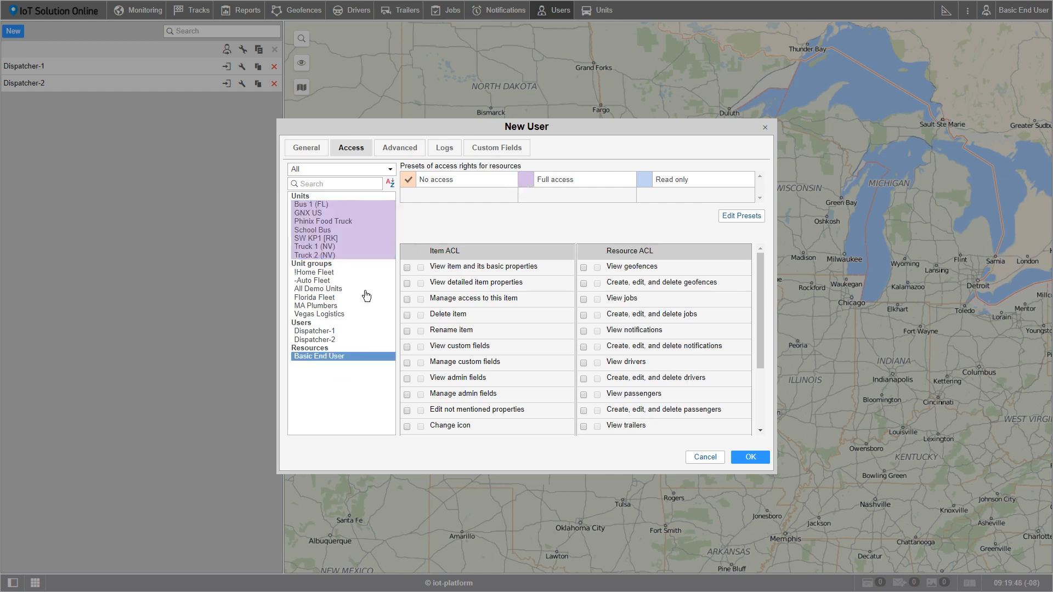
left_click(526, 181)
- On the Advanced page, replace the placeholder e-mail with the new user's e-mail address
left_click(395, 153)
left_click(475, 168)
left_click_drag(473, 168, 606, 175)
type("basic@user.com")
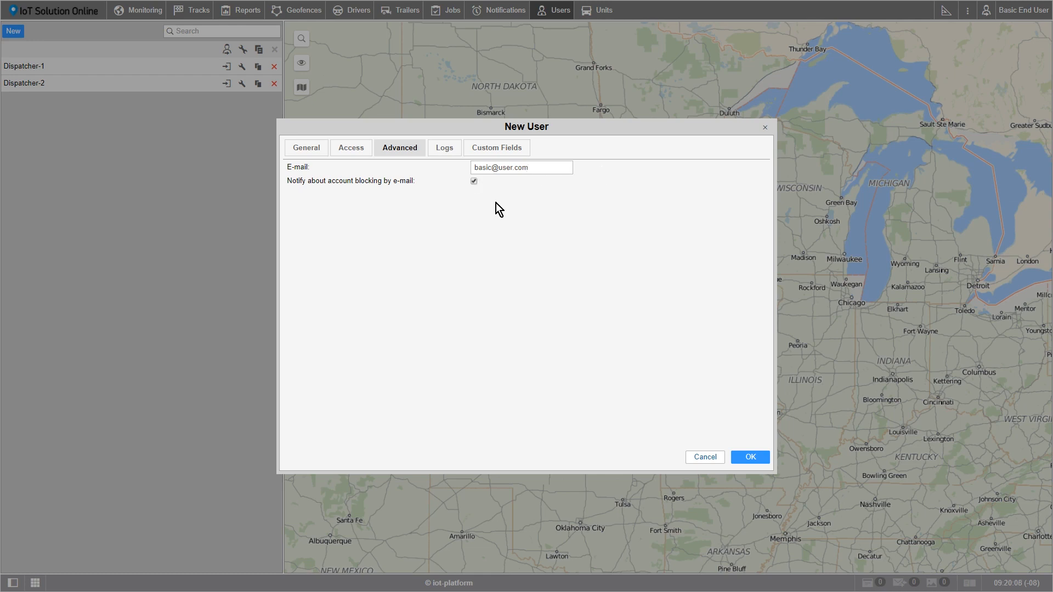
- Look over the Logs page's Time from and Time to fields, then move to Custom Fields
left_click(448, 151)
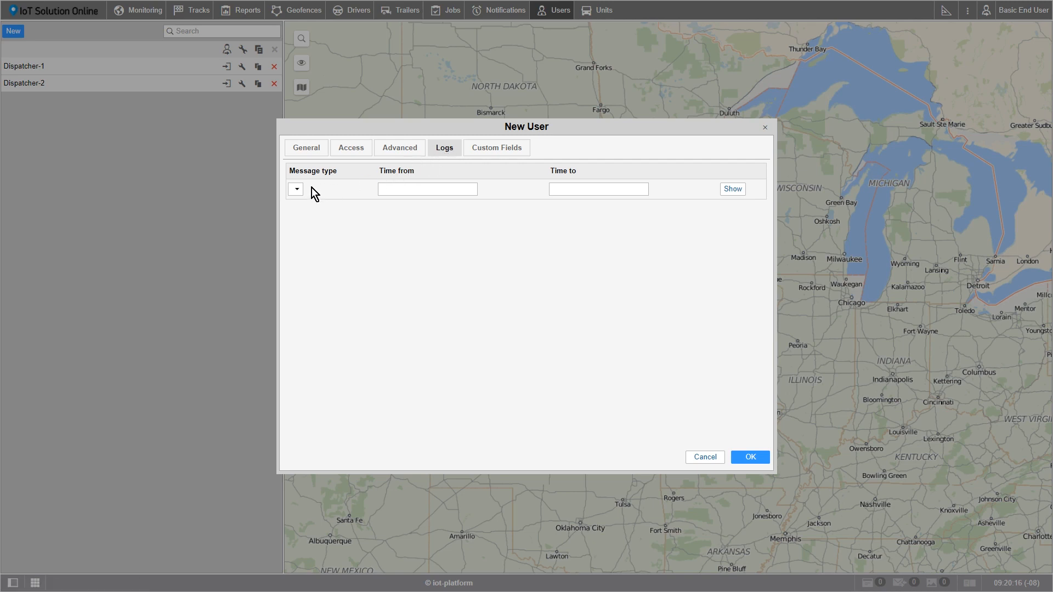
left_click(397, 189)
left_click(569, 185)
left_click(504, 157)
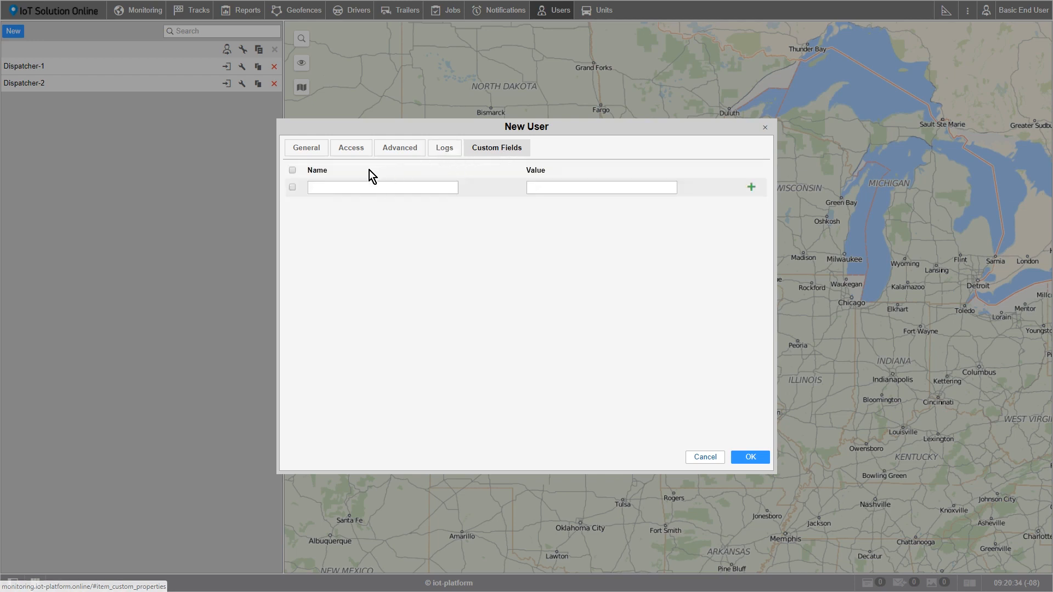
- Add the custom field Position with value Dispatcher and save the new user with OK
left_click(292, 188)
left_click(343, 189)
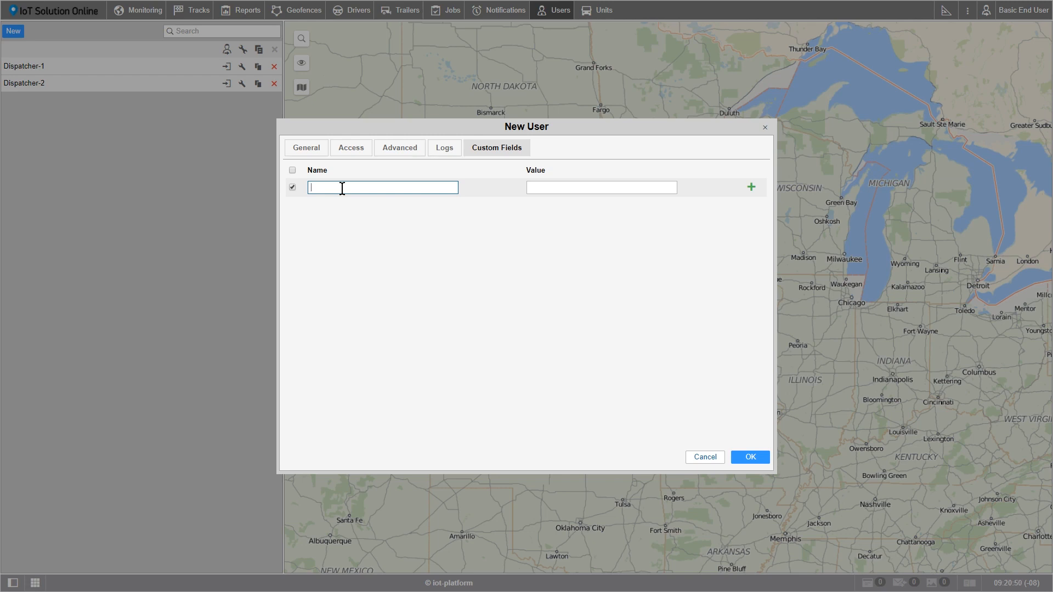
type("Position")
left_click(532, 186)
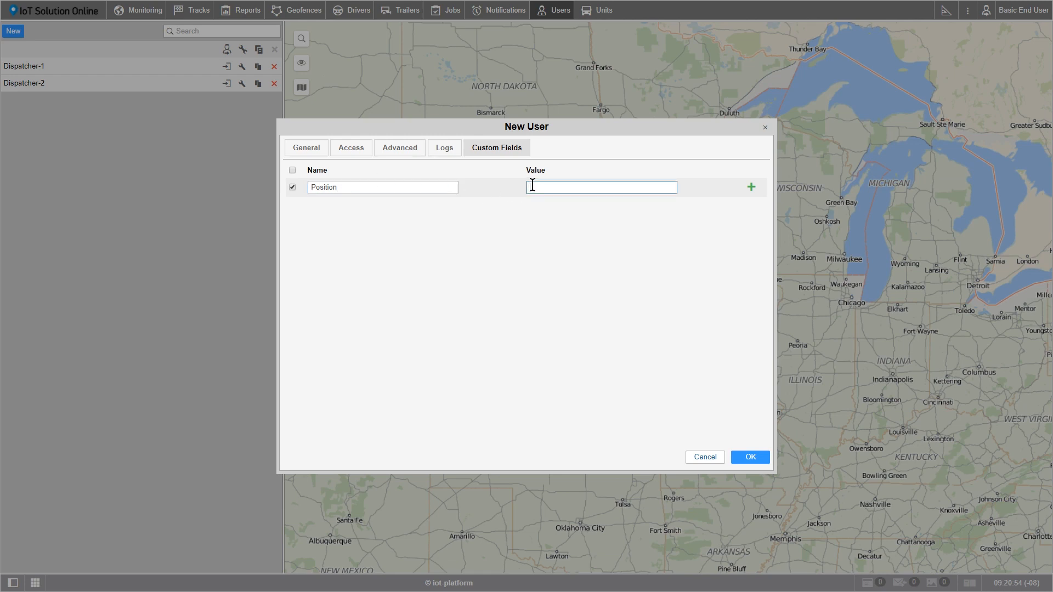
type("Dispatcher")
left_click(751, 187)
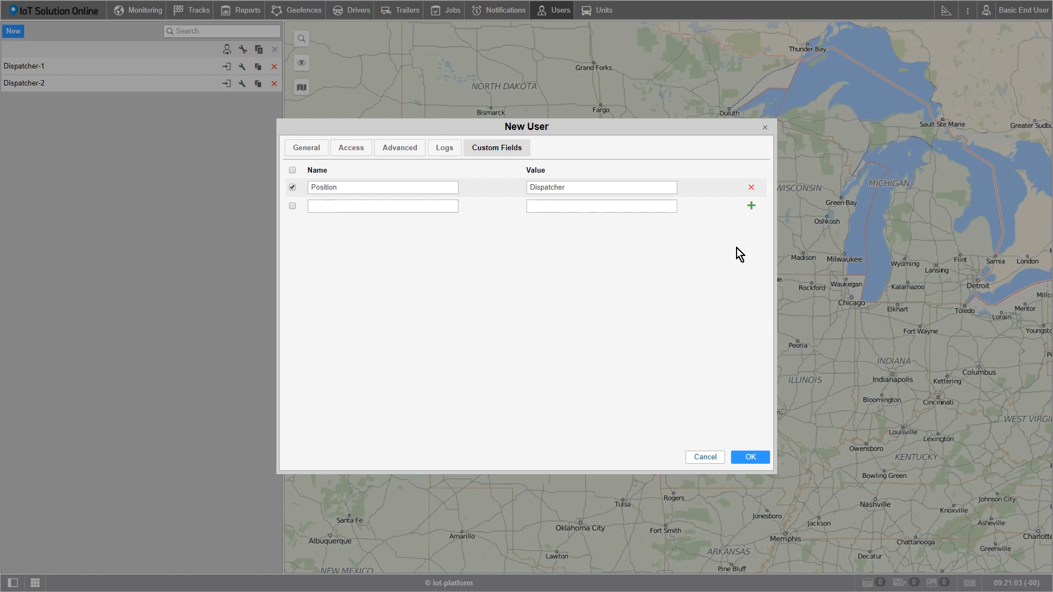
left_click(753, 460)
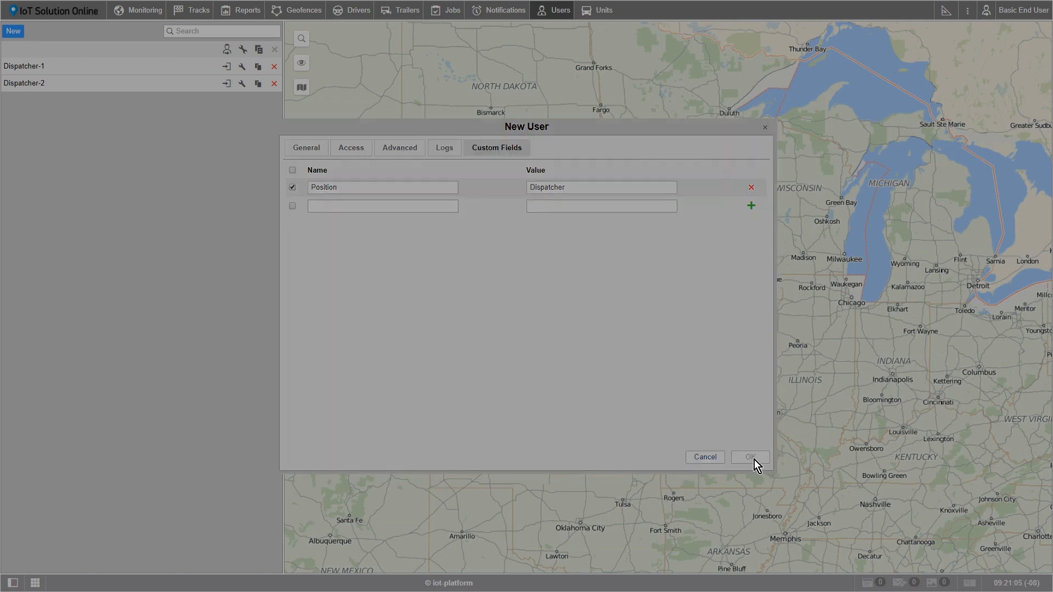